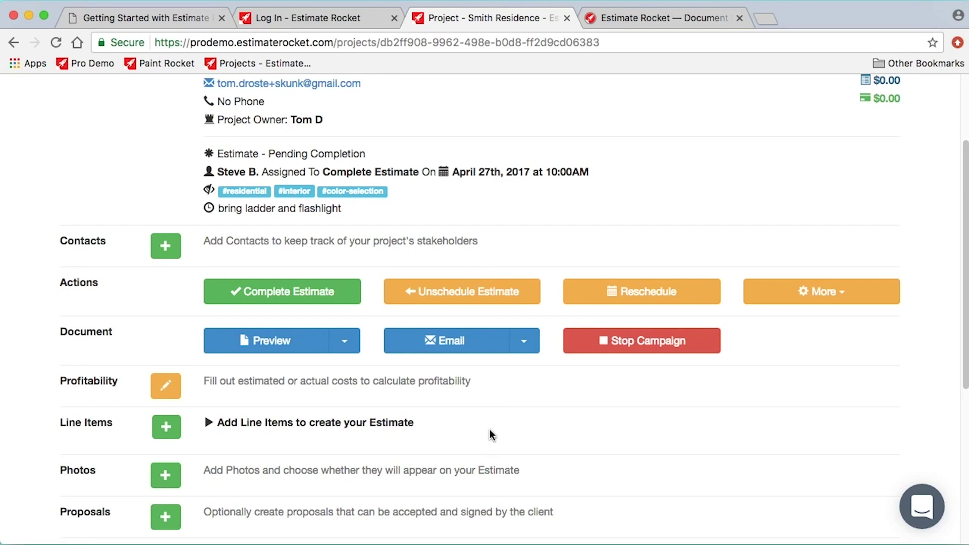
Bring up the line item template list for the Smith Residence estimate
scroll(513, 432, down, 3)
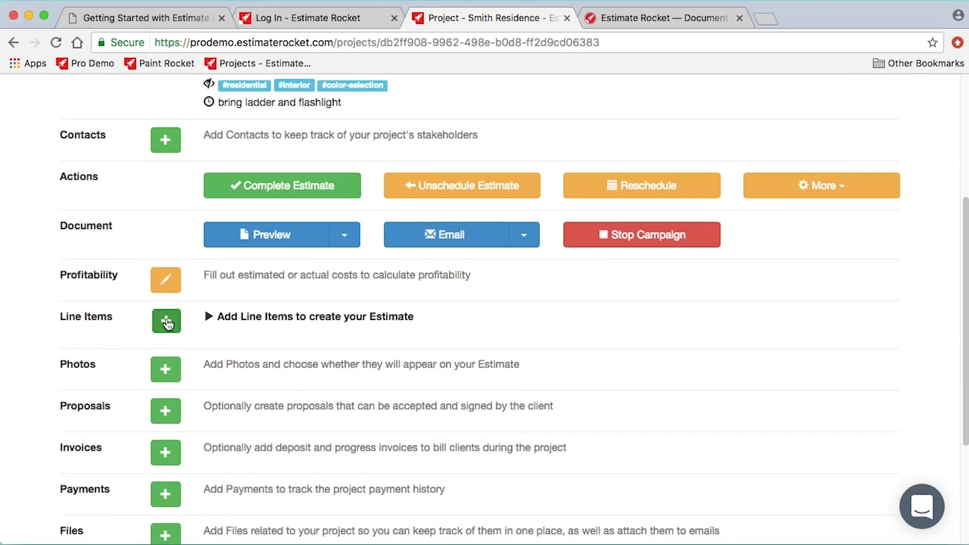
click(167, 323)
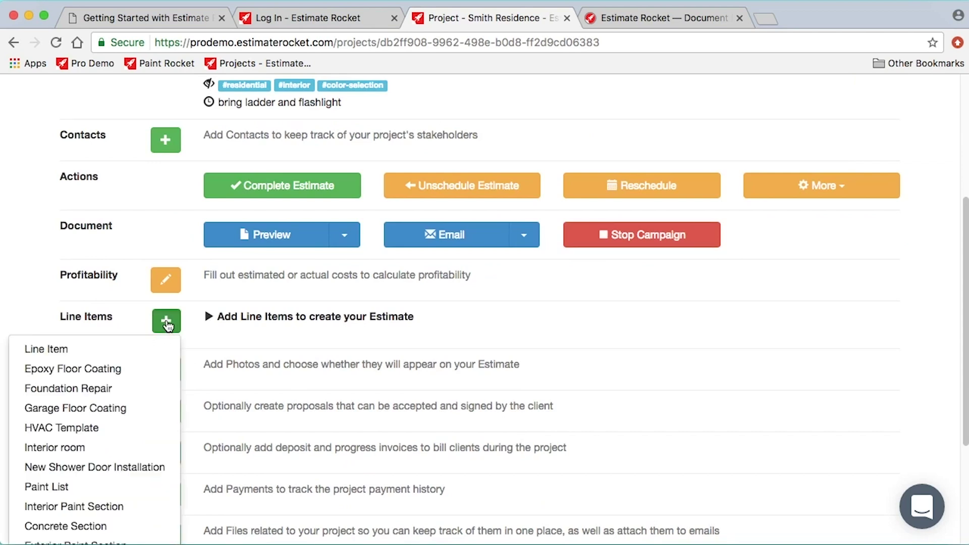
scroll(172, 371, down, 2)
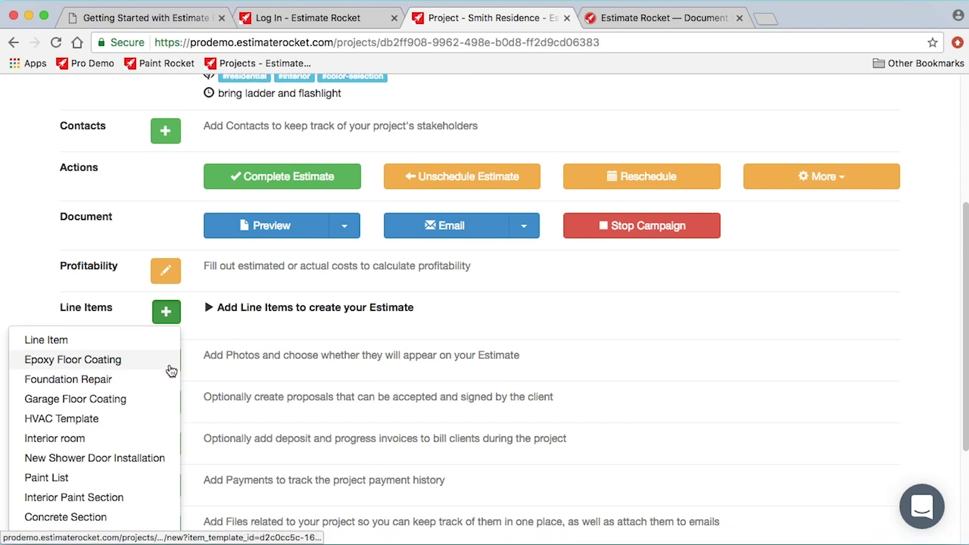
scroll(171, 371, down, 2)
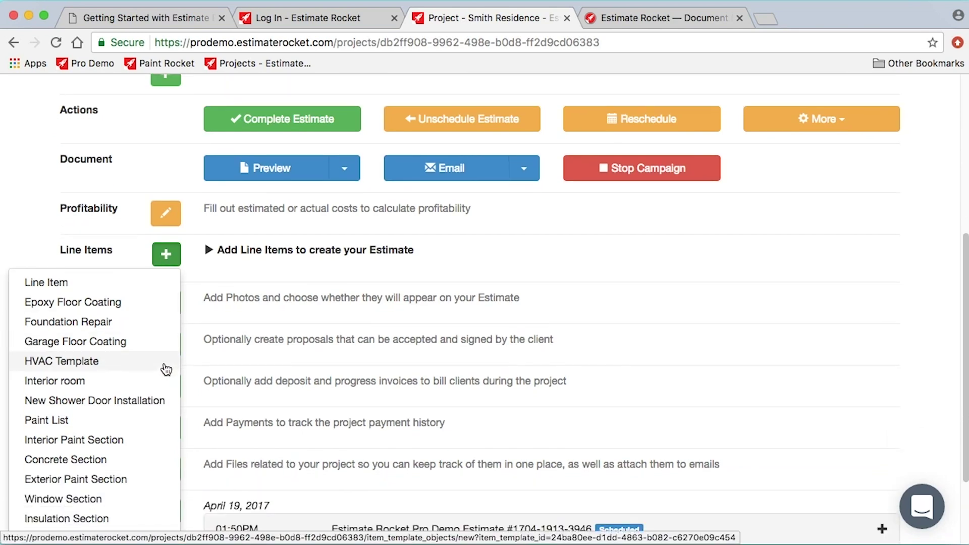
Try the Epoxy Floor Coating template, discard it unsaved, and return to the template list
click(71, 304)
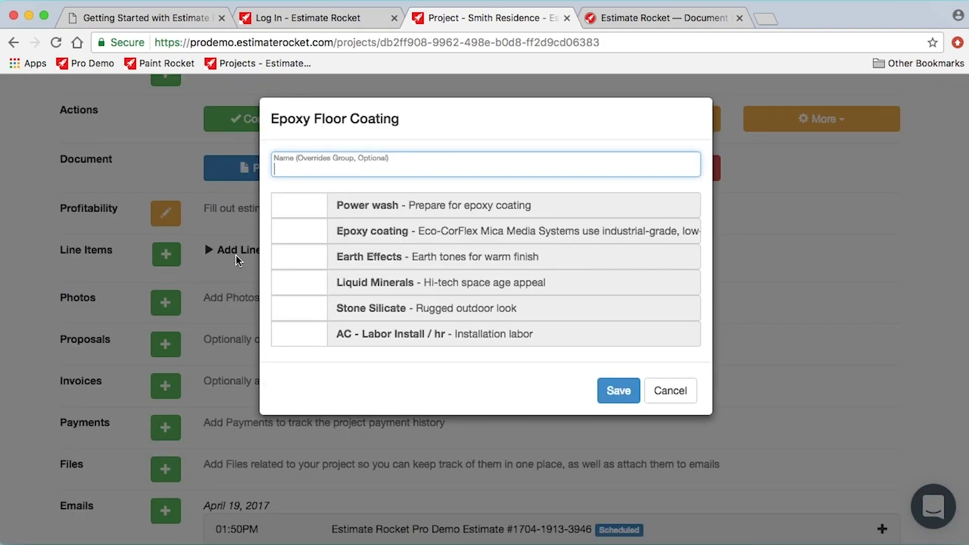
click(289, 207)
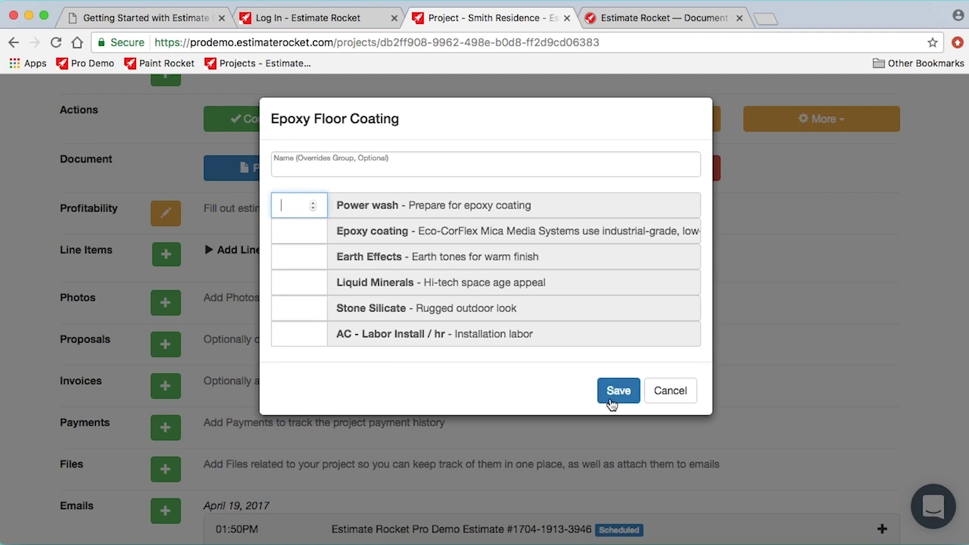
click(668, 397)
click(169, 258)
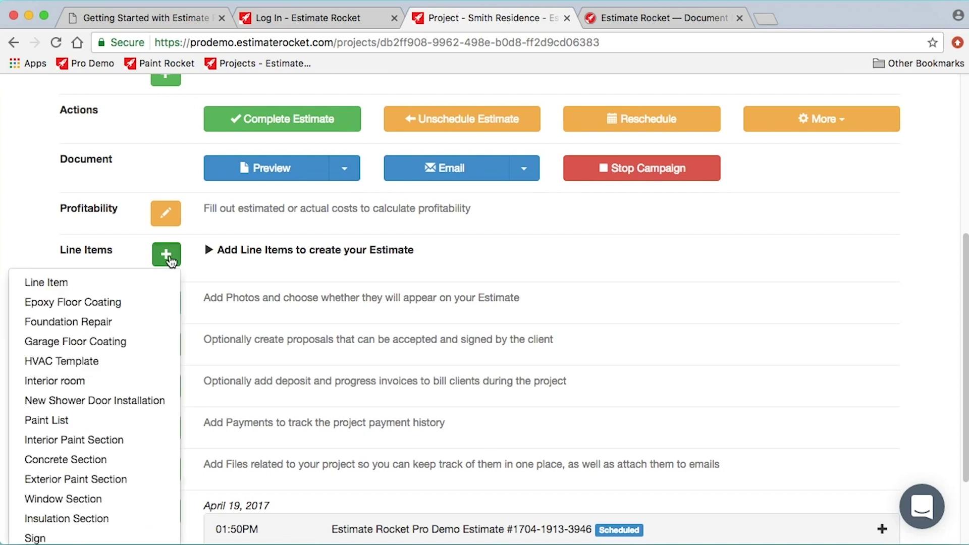
Add an Epoxy coating line item with quantity 650 at $0.45, totalling $292.50
click(69, 283)
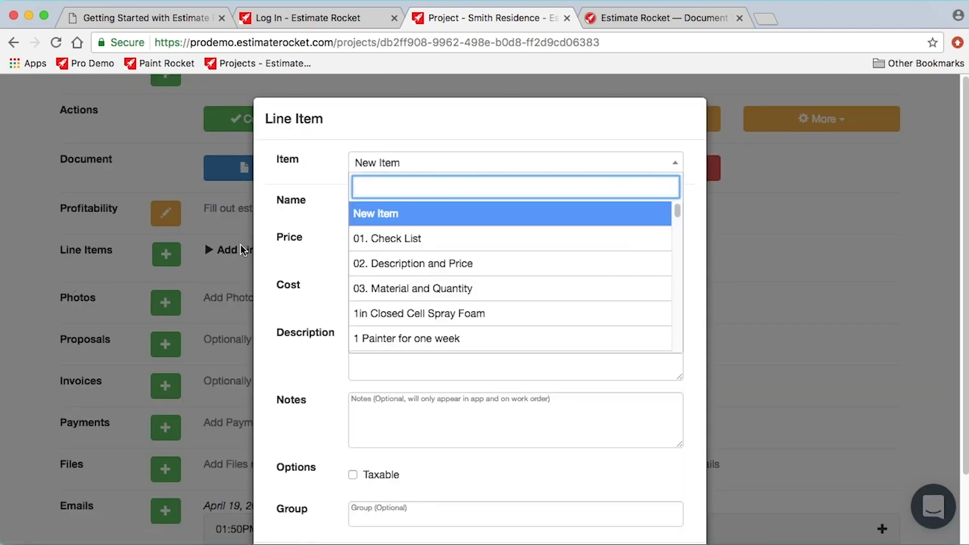
text(epox)
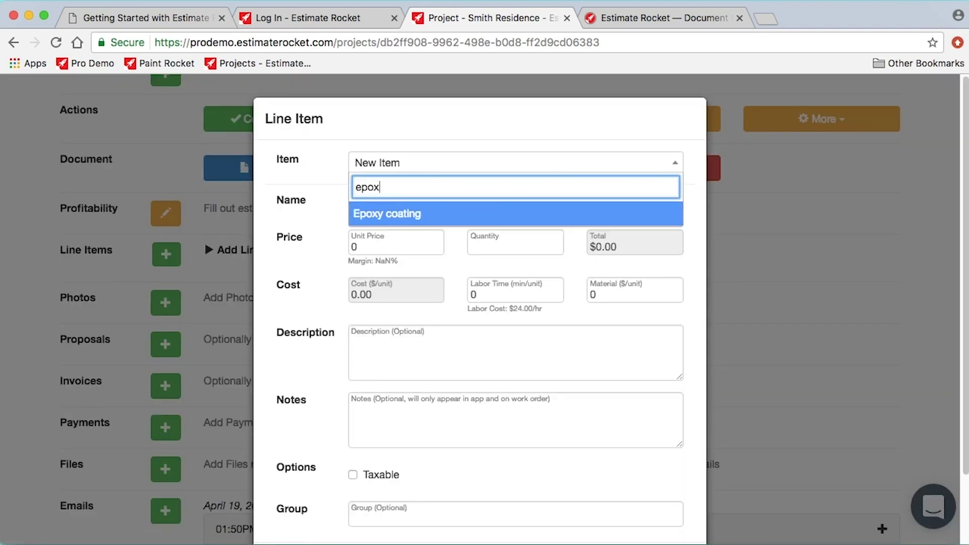
click(399, 220)
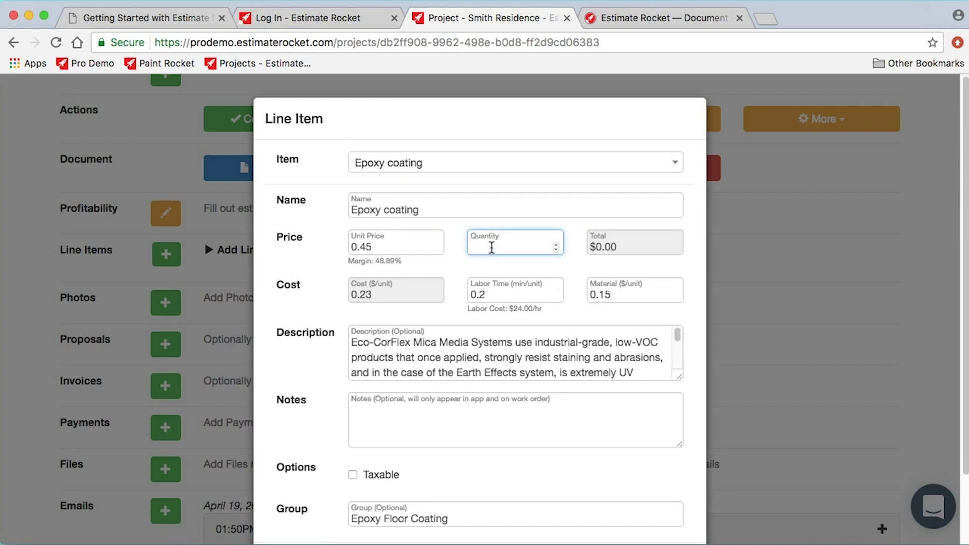
text(5)
key(BackSpace)
text(650)
scroll(553, 429, down, 2)
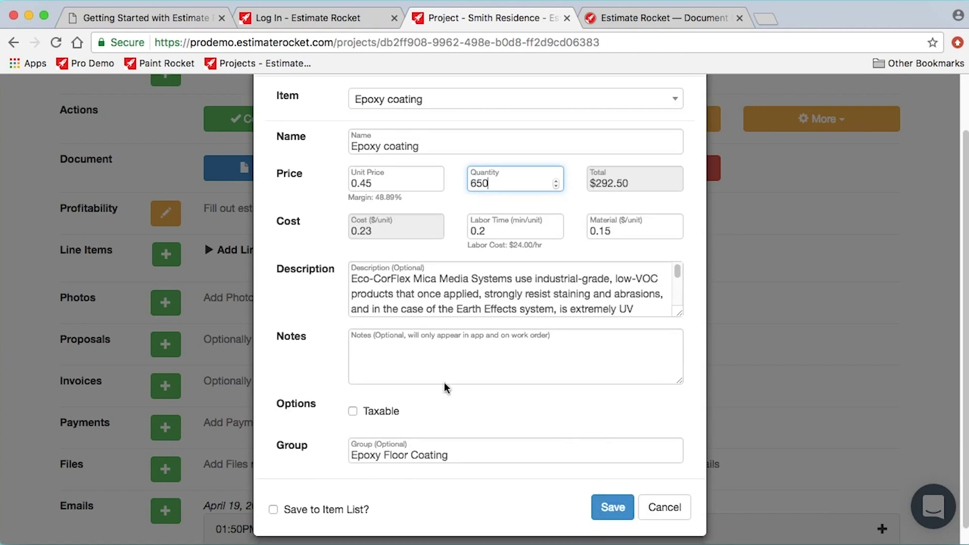
click(609, 508)
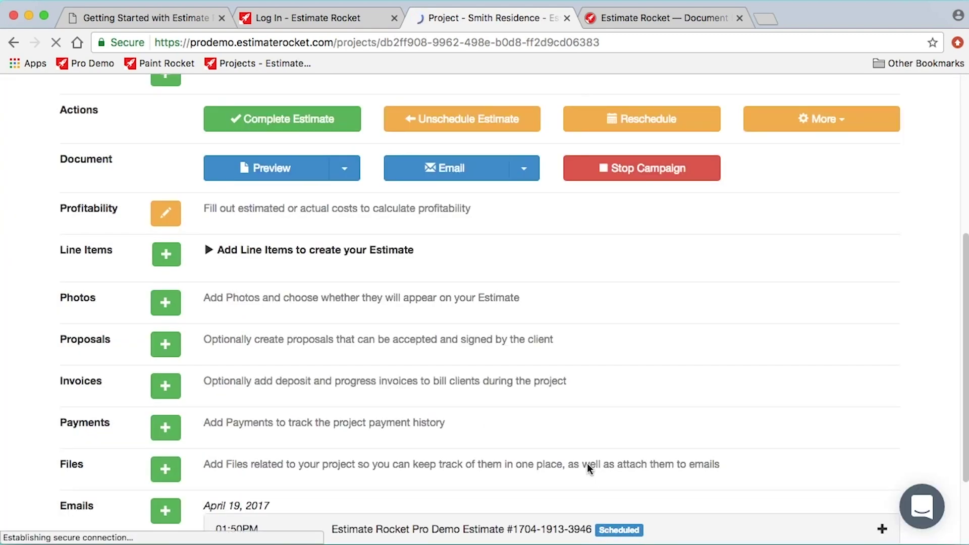
Delete the Epoxy coating line item and confirm, leaving the estimate with no line items
scroll(325, 473, down, 3)
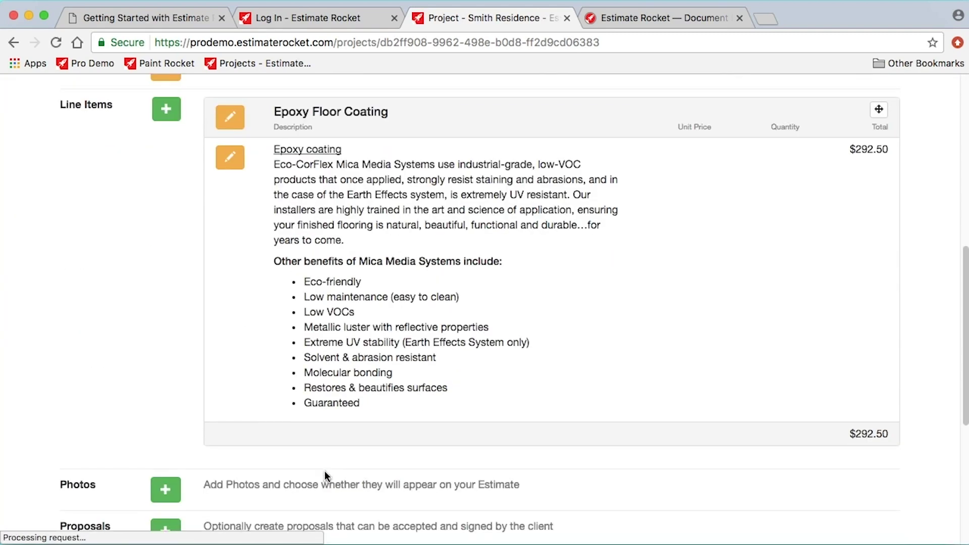
click(232, 158)
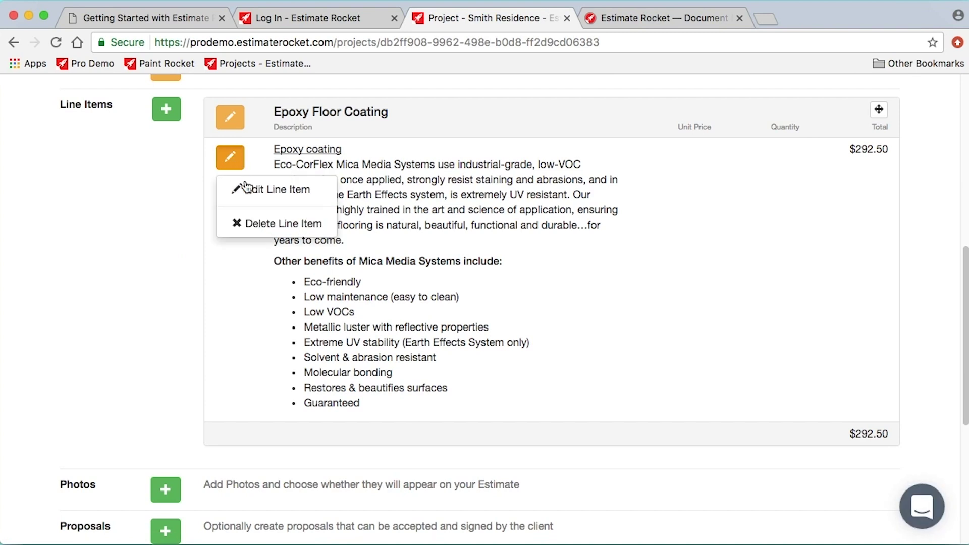
click(272, 224)
click(737, 171)
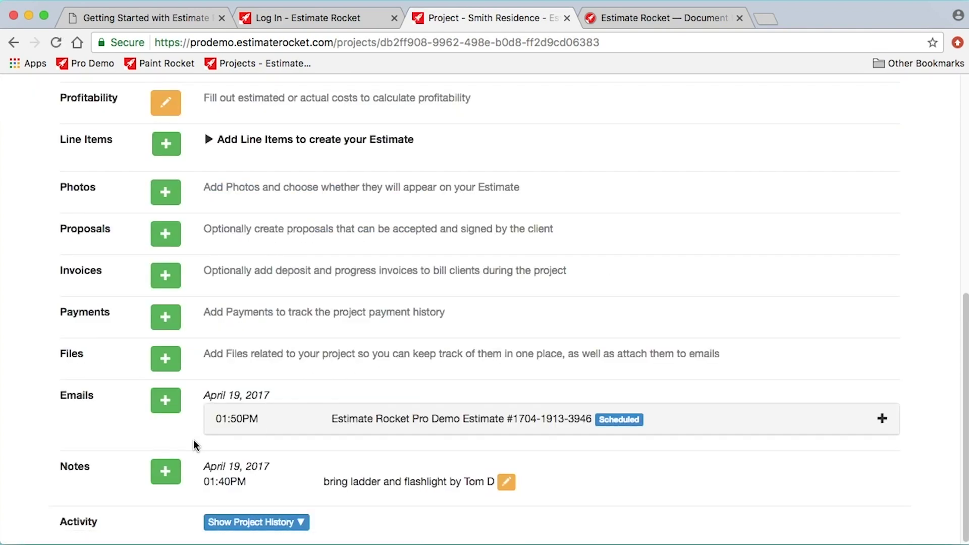
scroll(225, 239, up, 2)
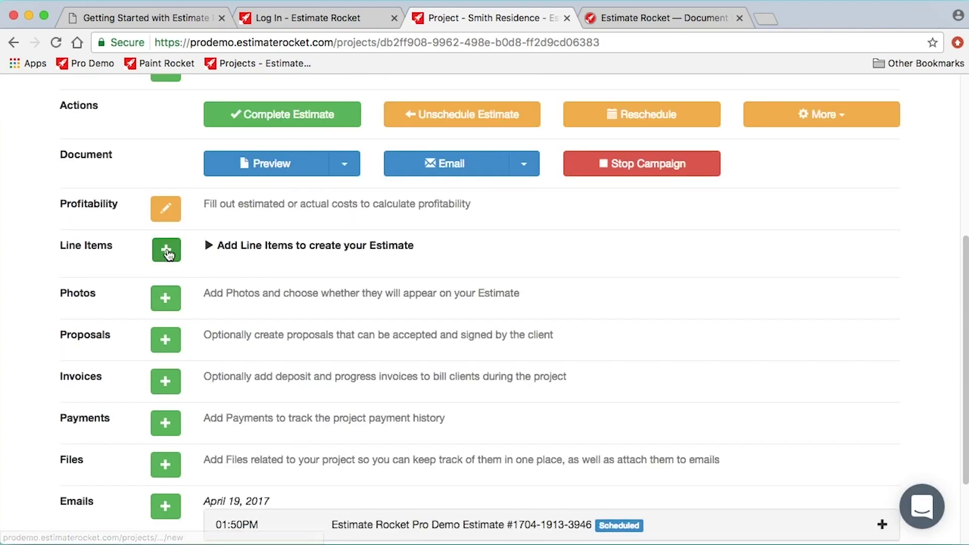
Insert the Epoxy Floor Coating template with 650 for Power wash, Epoxy coating and Liquid Minerals
click(166, 250)
click(69, 301)
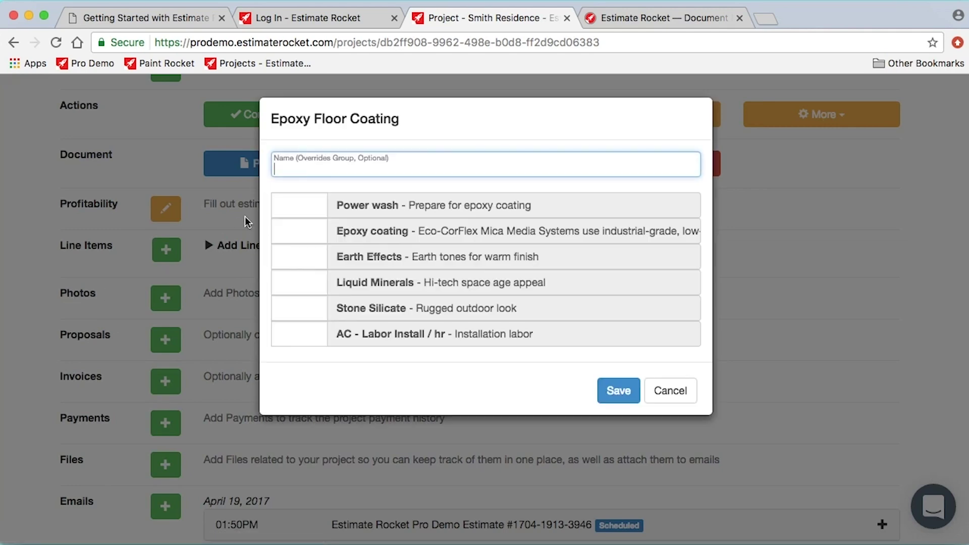
click(281, 206)
text(650)
key(Tab)
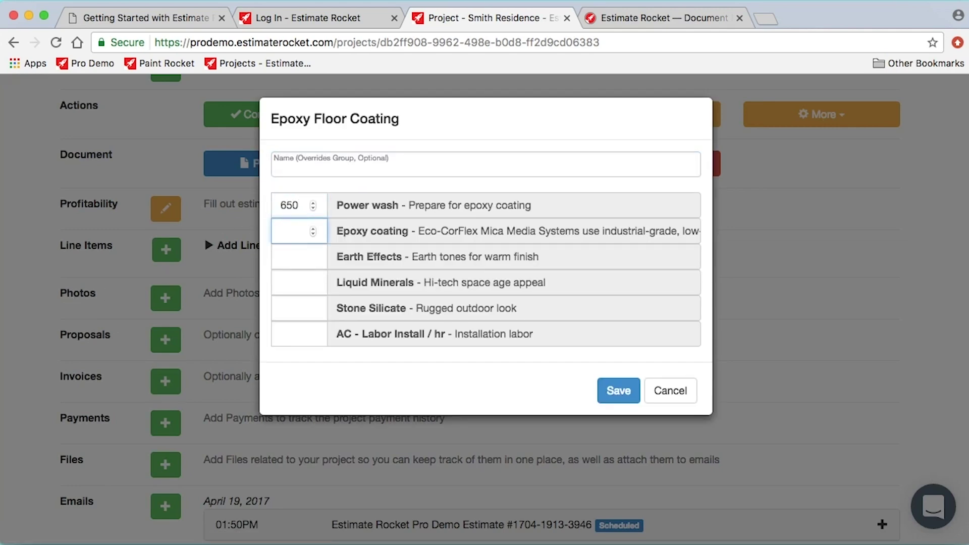
text(650)
key(Tab)
key(Tab)
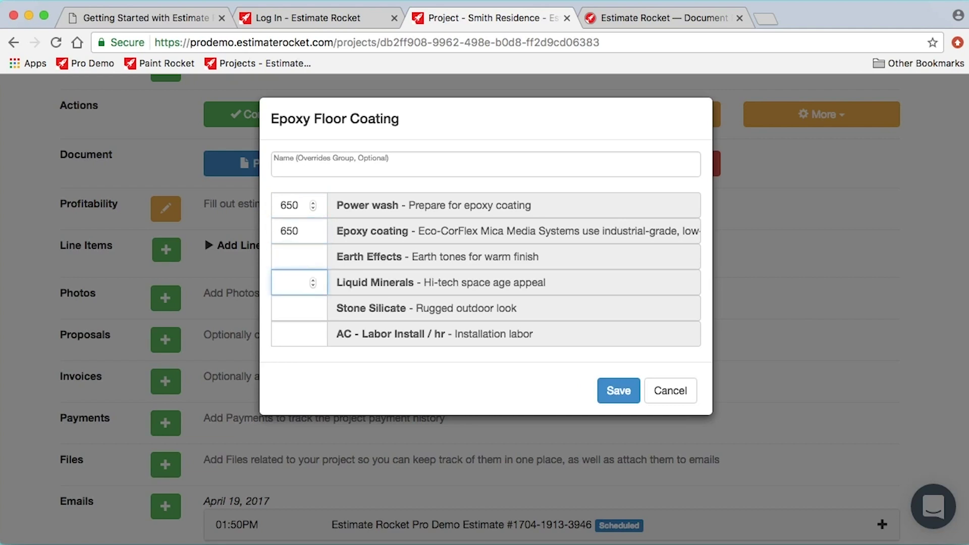
text(650)
key(Tab)
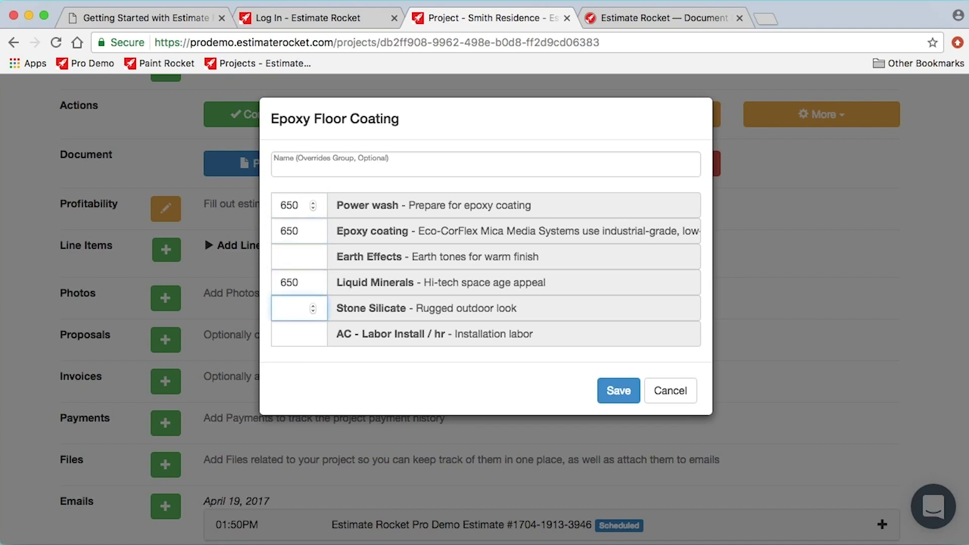
Enter 6 AC - Labor Install hours and save the group, totalling $780.00
click(284, 333)
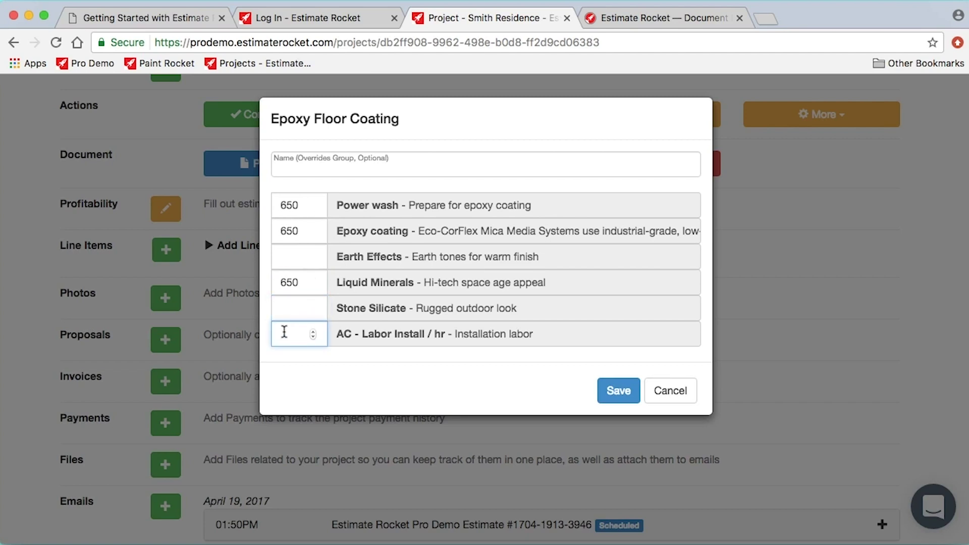
text(6)
click(616, 394)
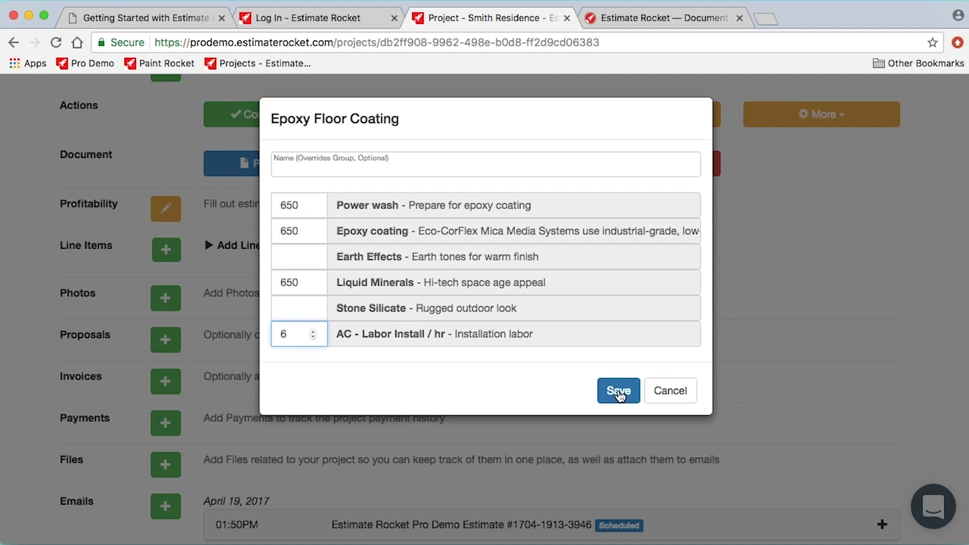
click(619, 395)
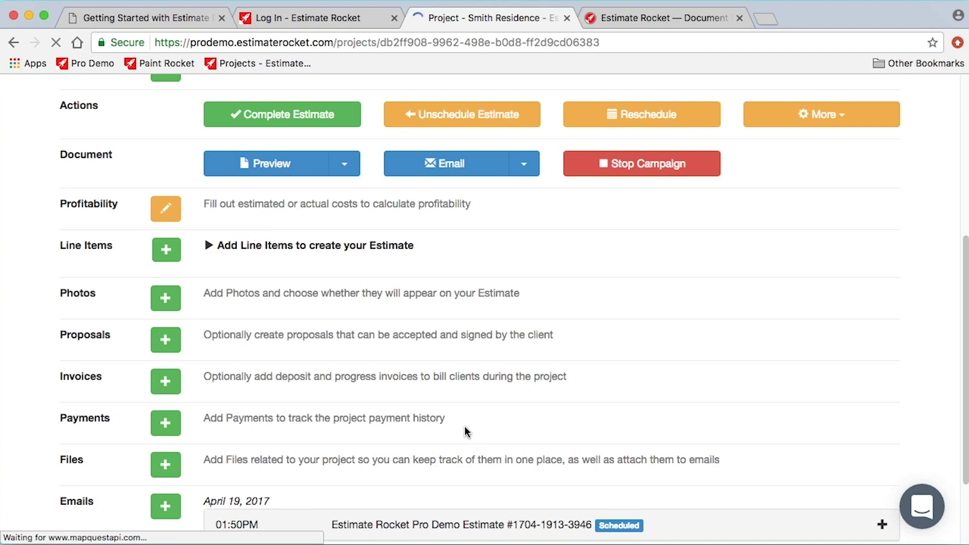
scroll(464, 424, down, 4)
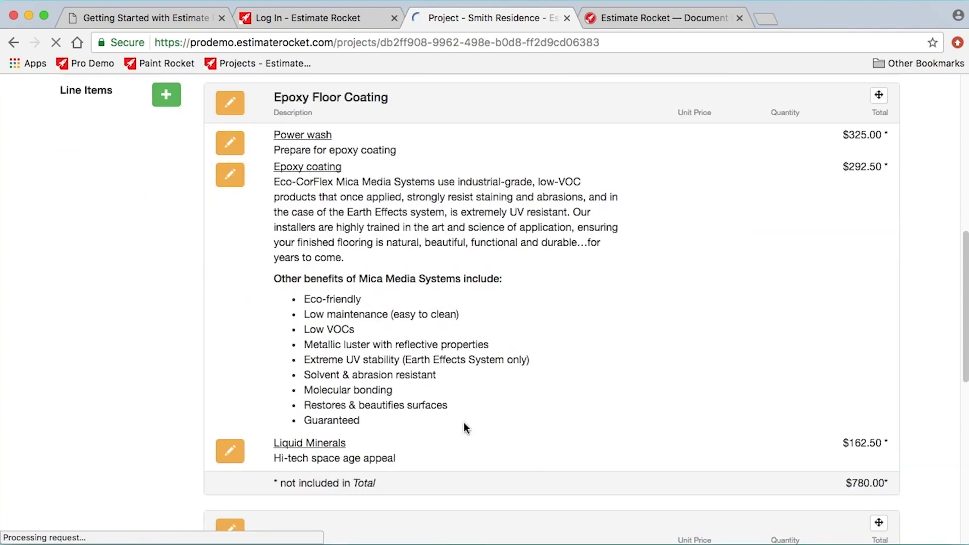
scroll(464, 426, down, 2)
scroll(464, 426, up, 4)
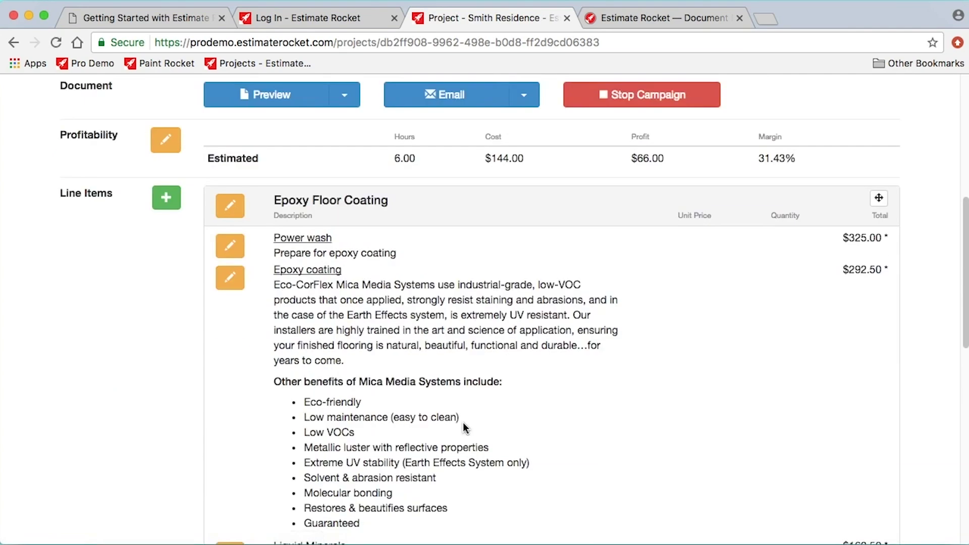
scroll(464, 428, down, 1)
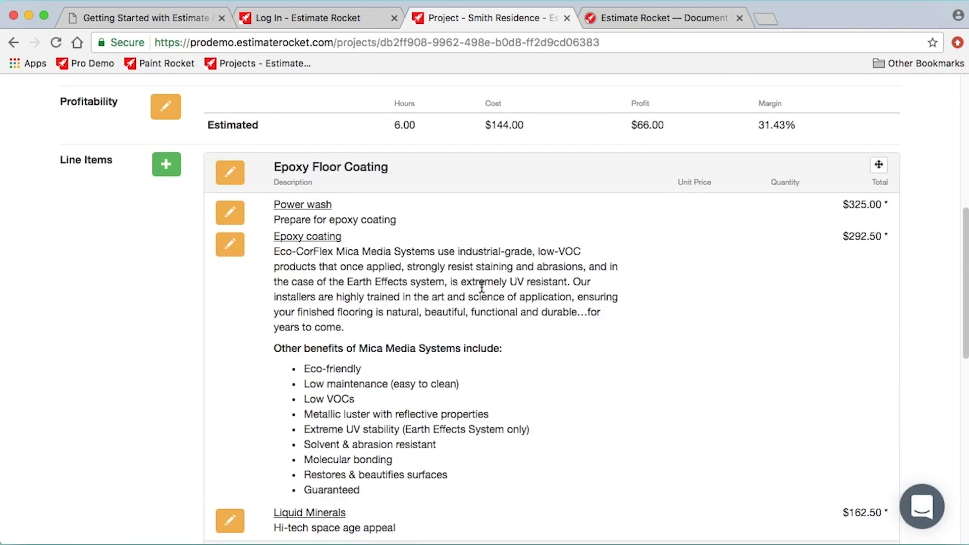
scroll(482, 288, down, 1)
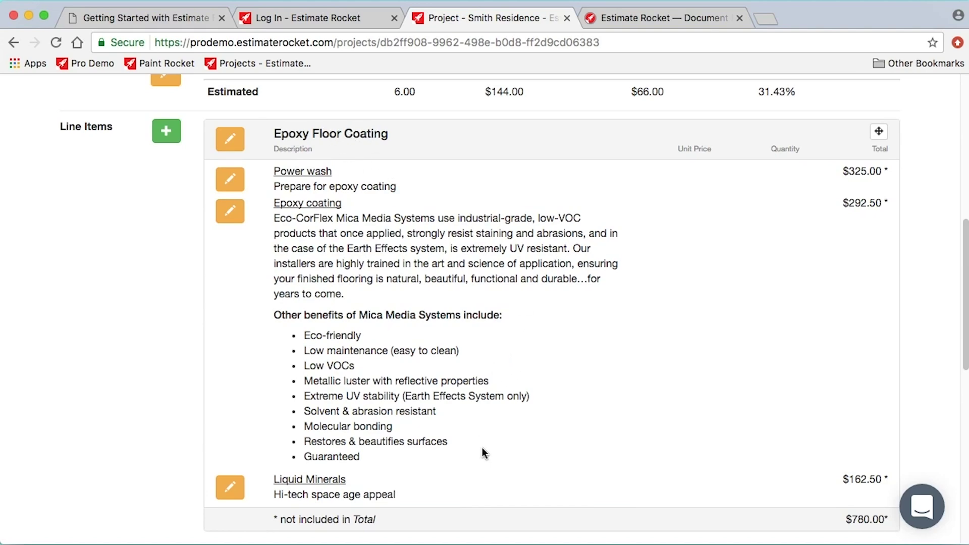
scroll(482, 449, down, 3)
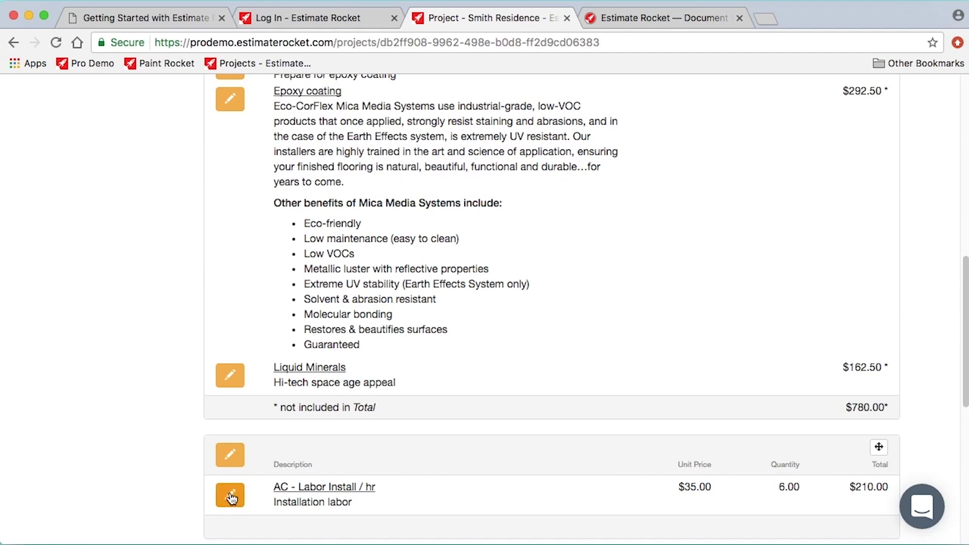
scroll(501, 492, down, 1)
scroll(501, 491, down, 4)
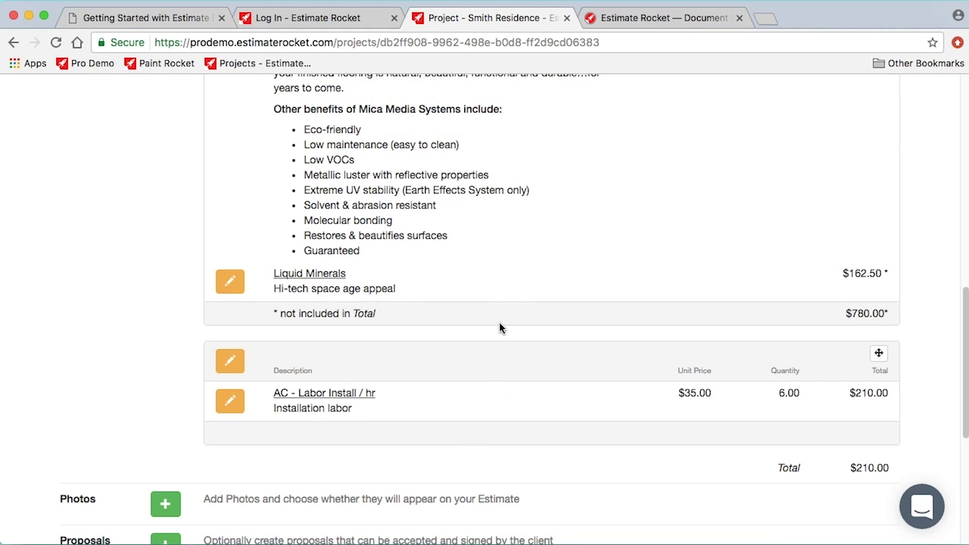
scroll(489, 323, up, 9)
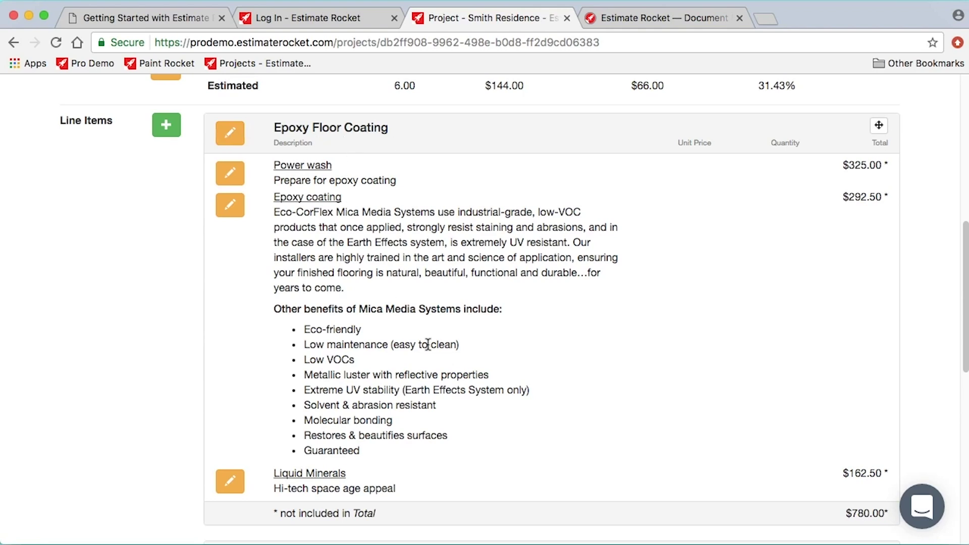
scroll(429, 348, down, 5)
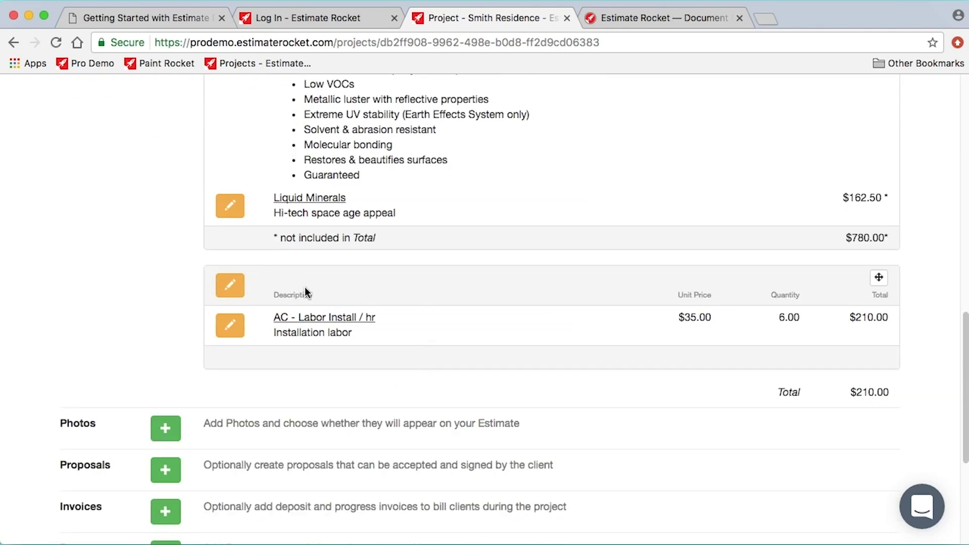
Rename the second group to Labor, hide unit prices and show its $210.00 group total
click(231, 286)
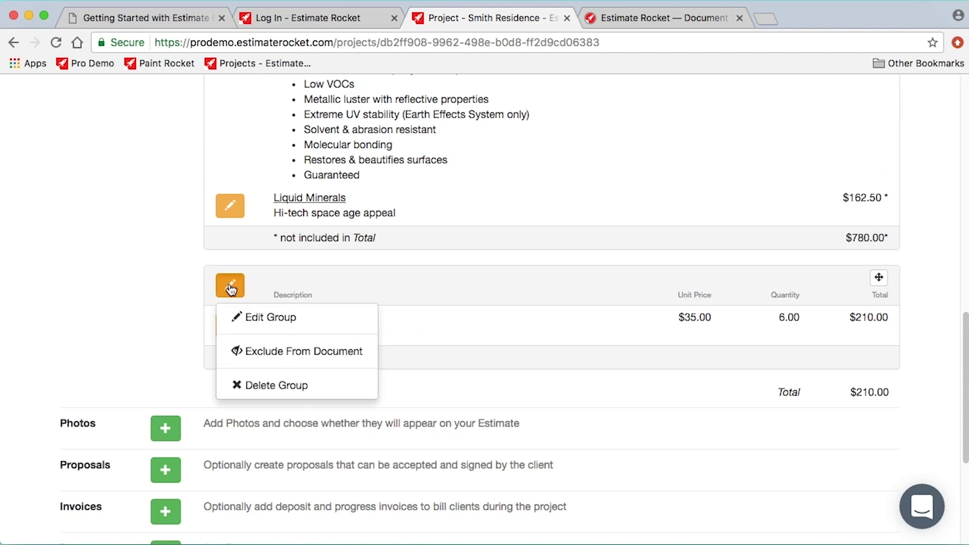
click(285, 322)
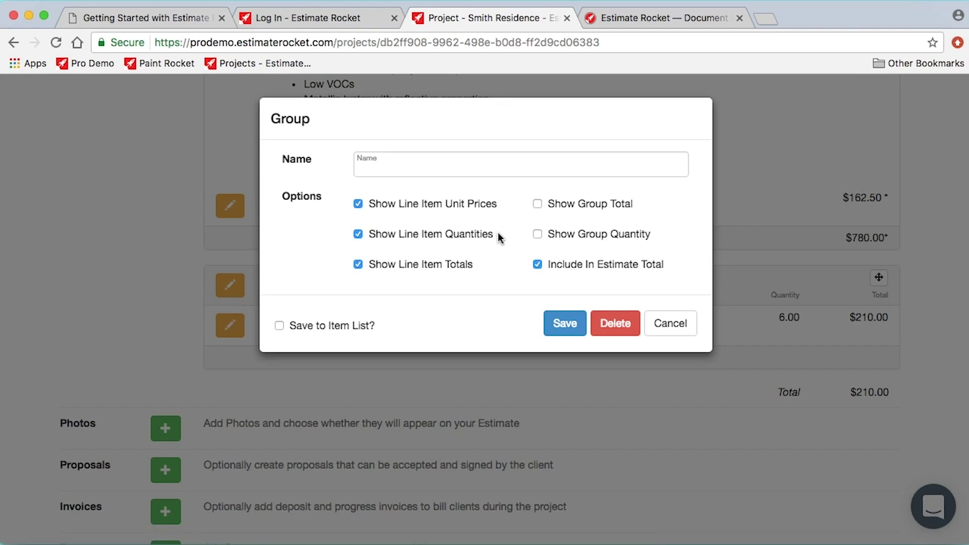
click(357, 204)
click(537, 204)
click(436, 163)
text(Labor)
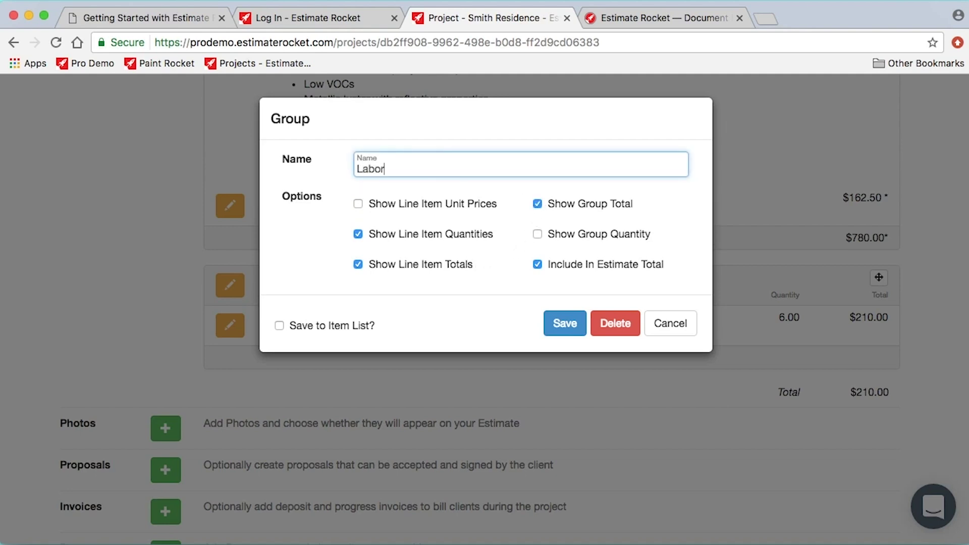
click(563, 323)
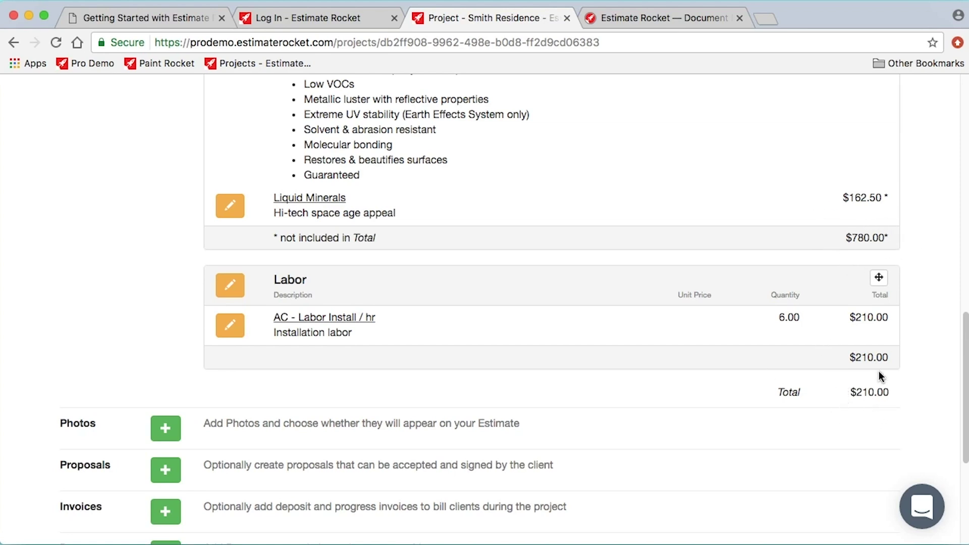
Turn on Include In Estimate Total for the Epoxy Floor Coating group and save
scroll(728, 315, up, 7)
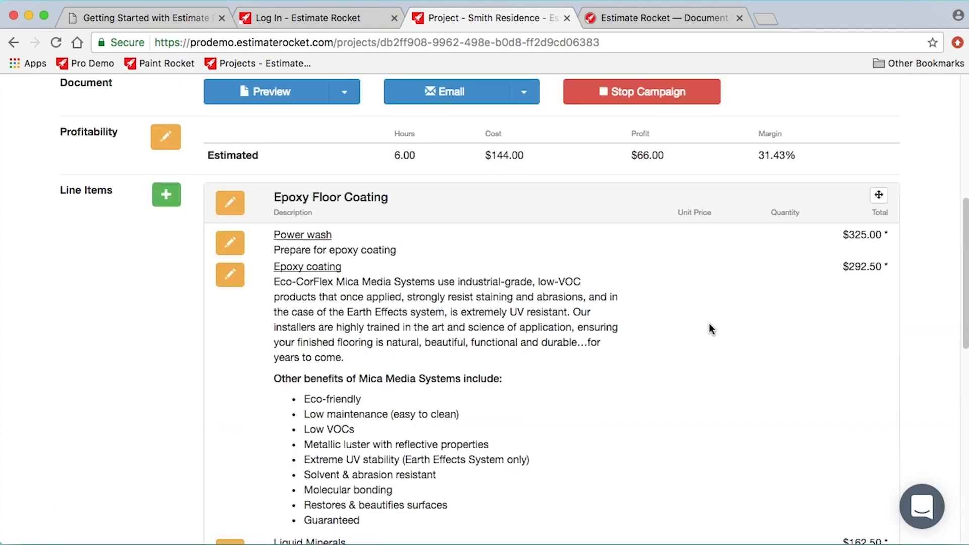
click(229, 202)
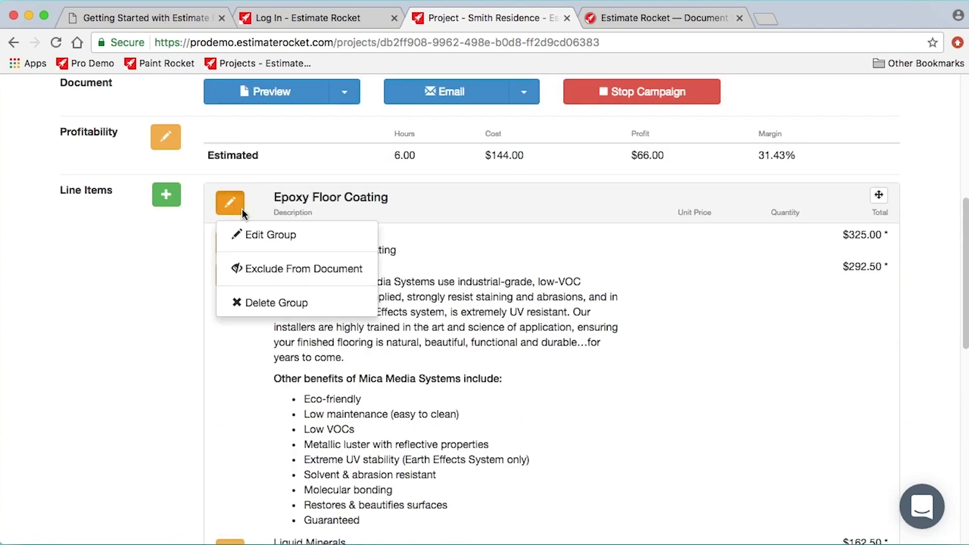
click(275, 235)
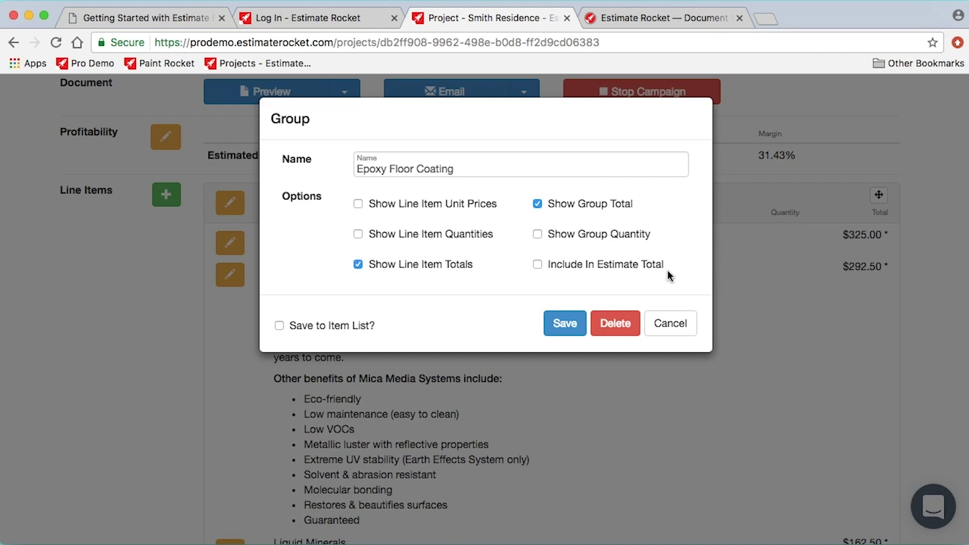
click(538, 264)
click(565, 330)
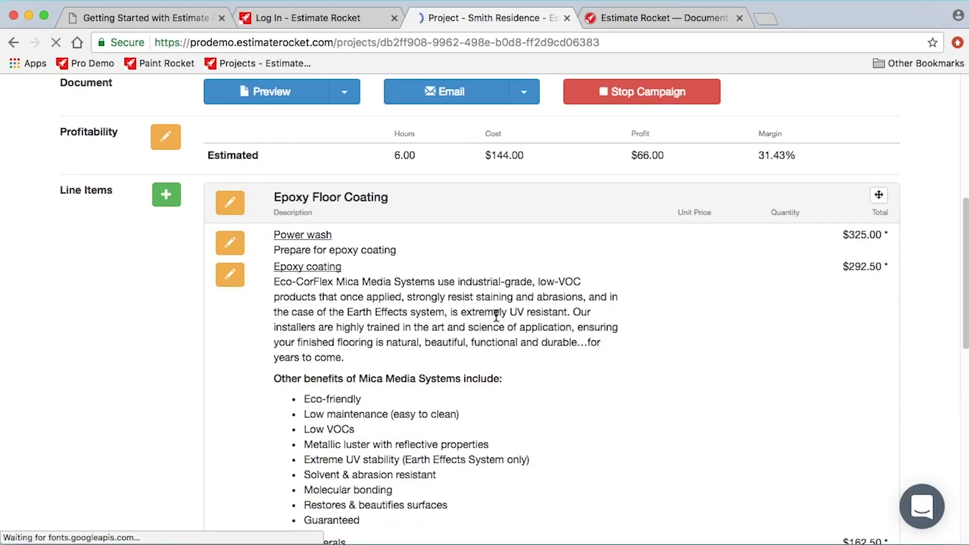
scroll(496, 315, down, 5)
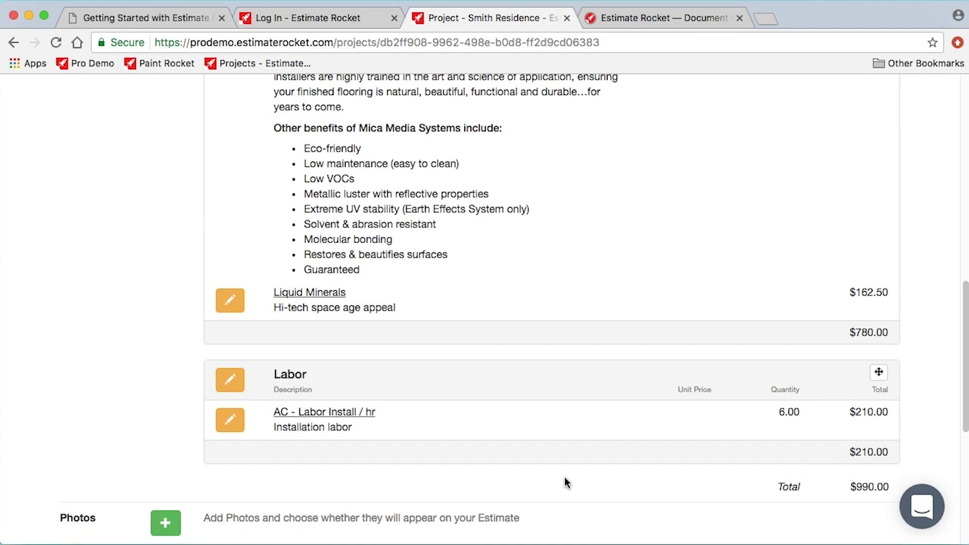
scroll(577, 487, down, 4)
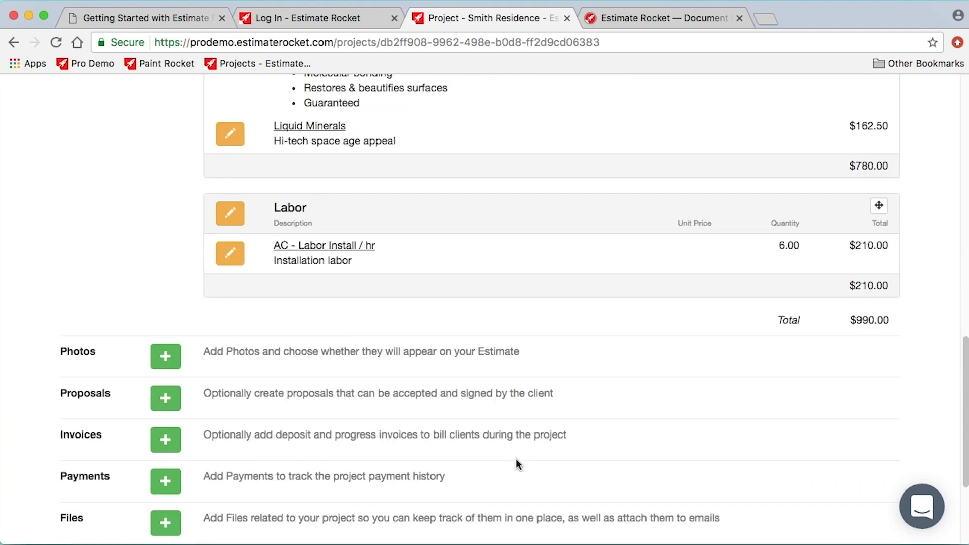
scroll(516, 459, up, 15)
scroll(516, 458, down, 3)
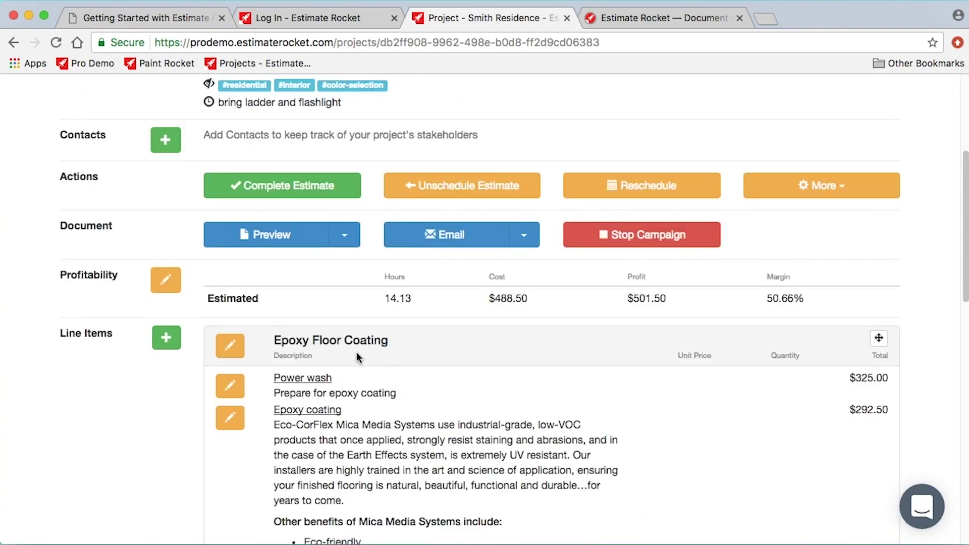
click(265, 236)
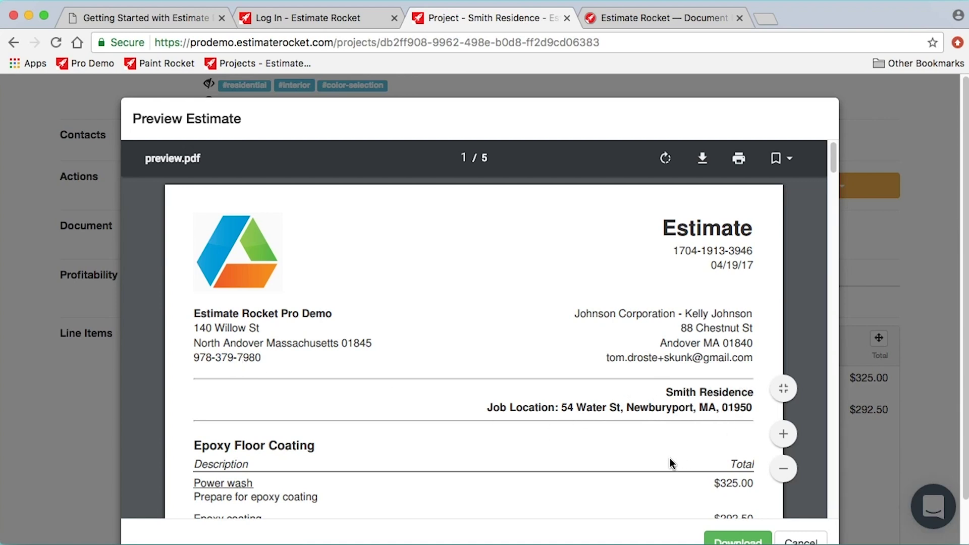
scroll(670, 458, down, 4)
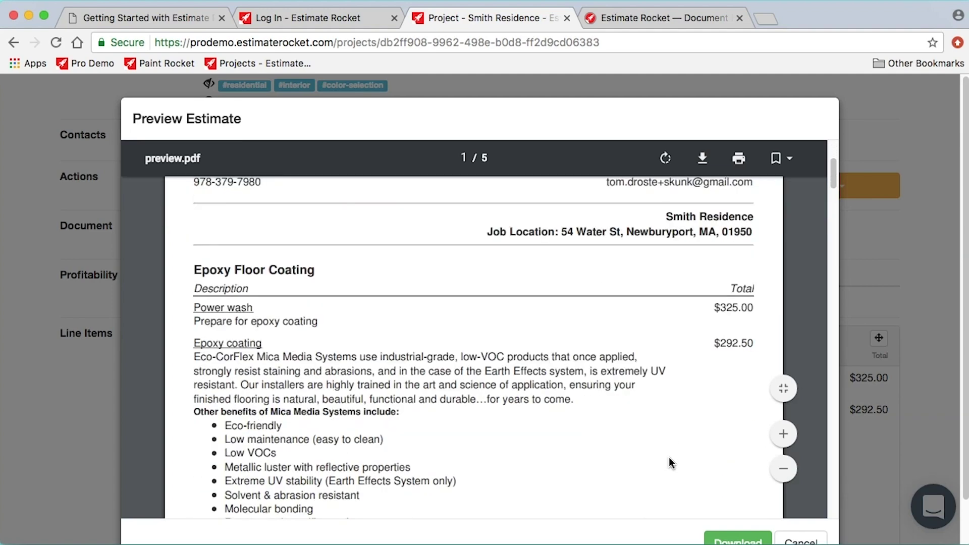
scroll(668, 456, down, 3)
scroll(662, 456, down, 9)
scroll(661, 456, up, 2)
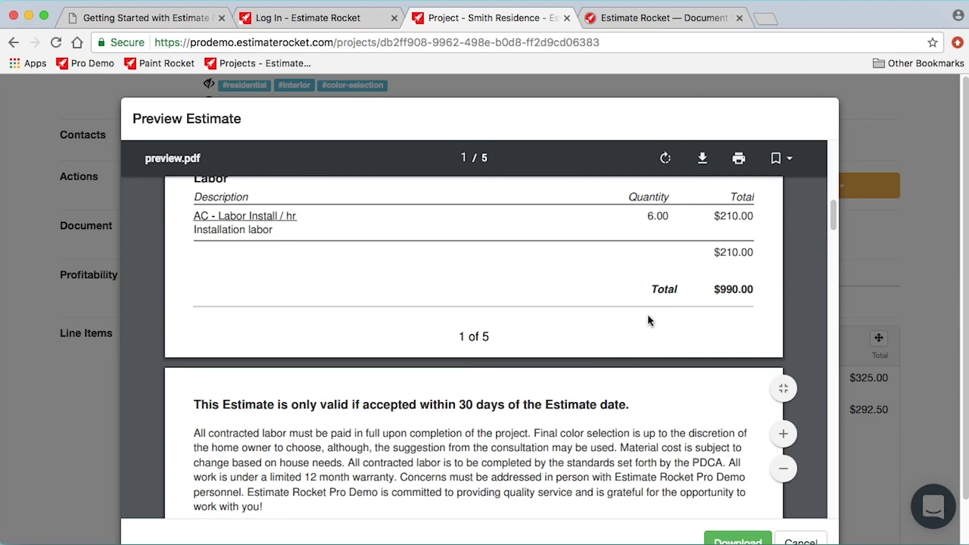
scroll(572, 433, down, 5)
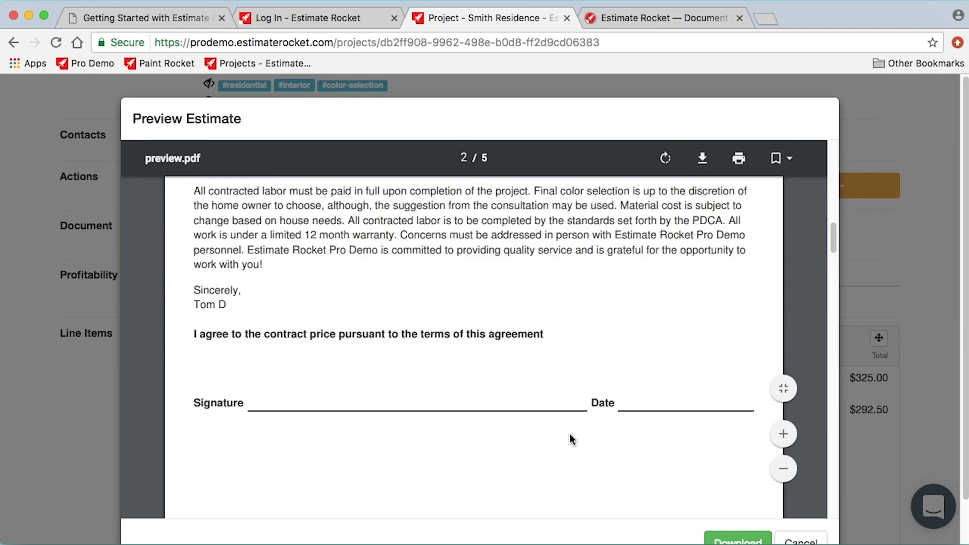
scroll(422, 394, down, 12)
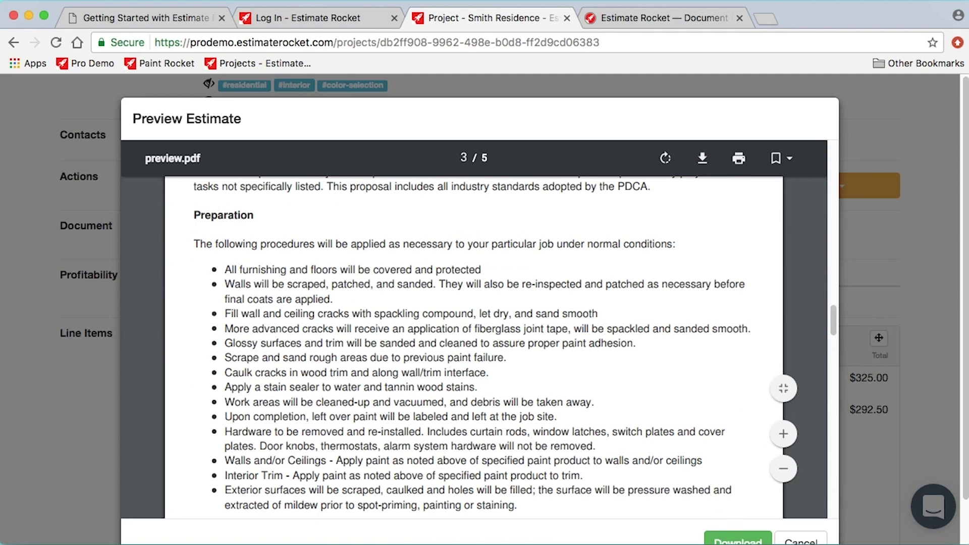
click(799, 541)
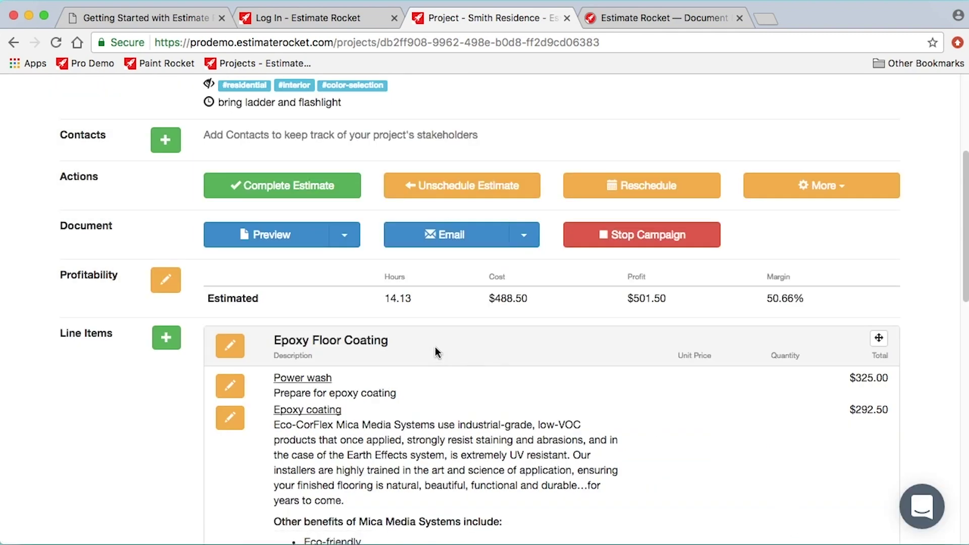